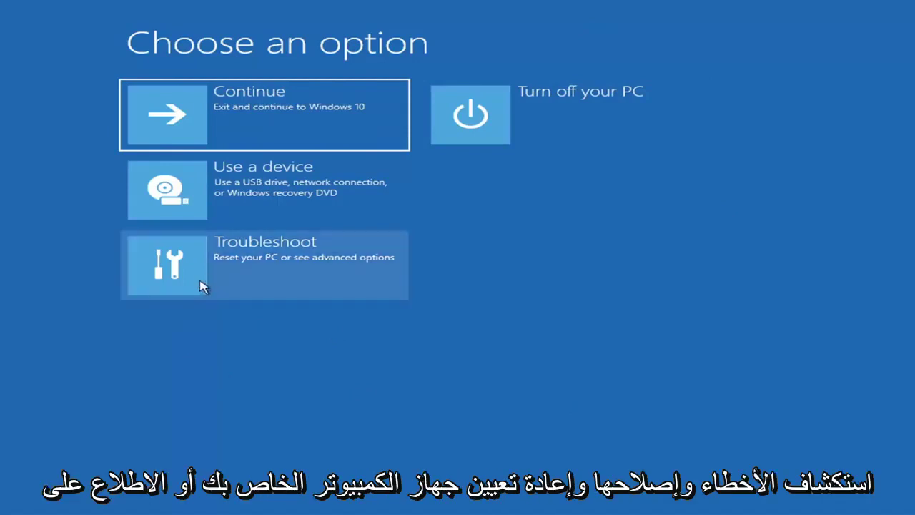
Run Startup Repair from the advanced troubleshooting options.
{"action": "left_click", "coordinate": [341, 272]}
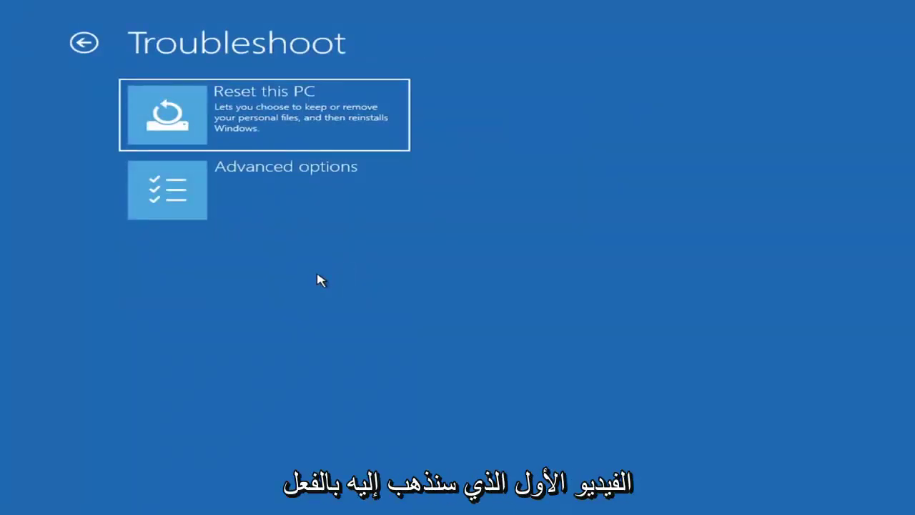
{"action": "left_click", "coordinate": [290, 195]}
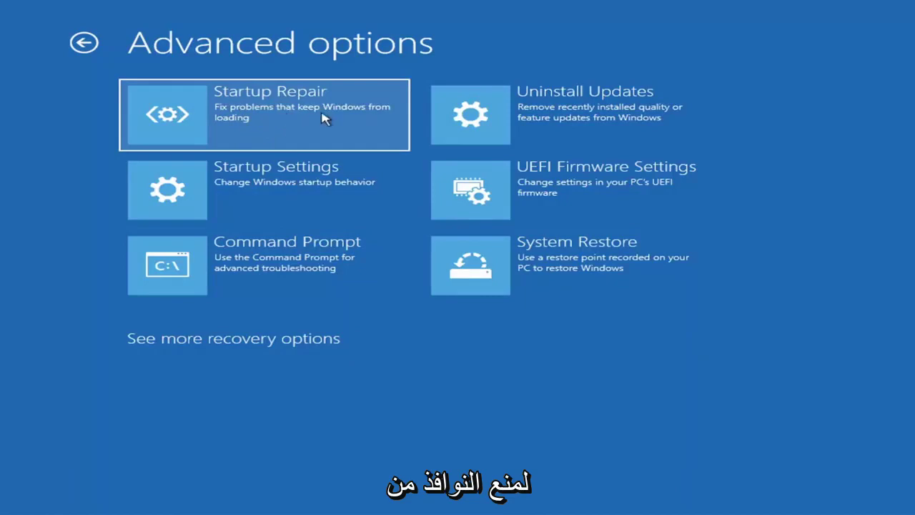
{"action": "left_click", "coordinate": [247, 123]}
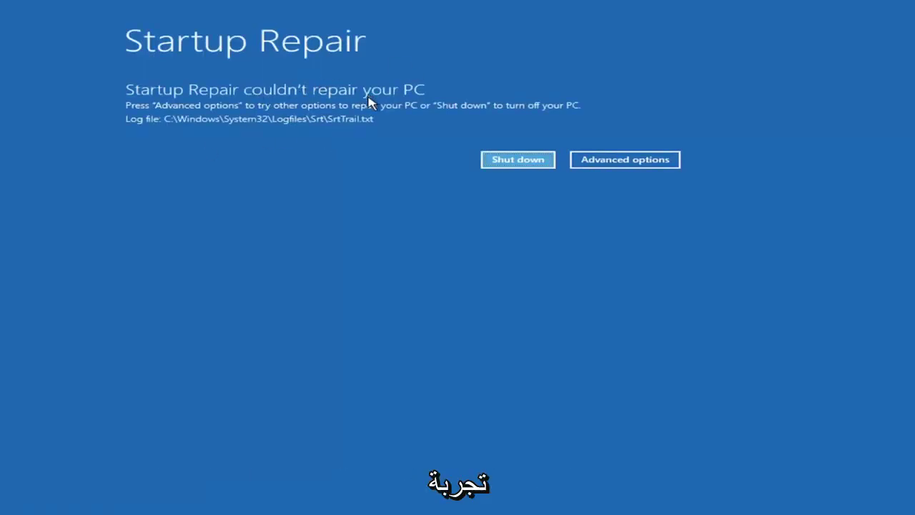
Return to the advanced troubleshooting options and review the Startup Settings and Uninstall Updates choices.
{"action": "left_click", "coordinate": [643, 160]}
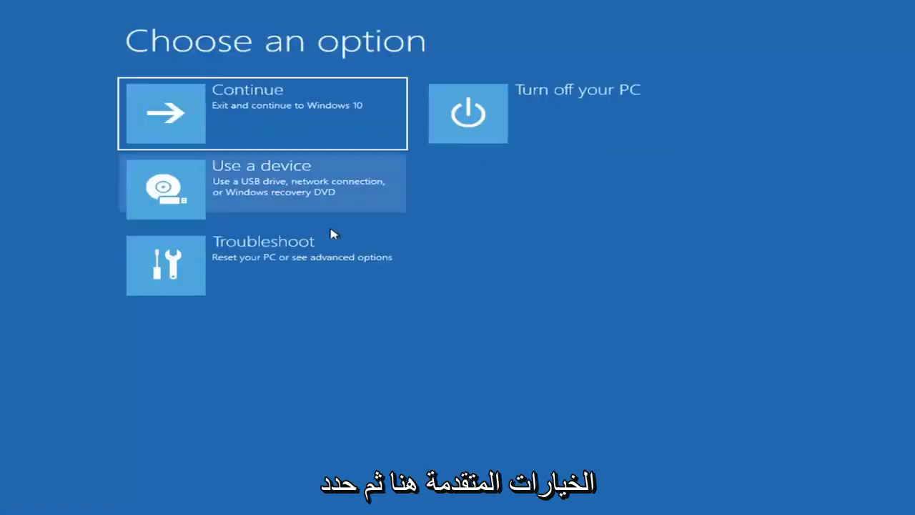
{"action": "left_click", "coordinate": [282, 266]}
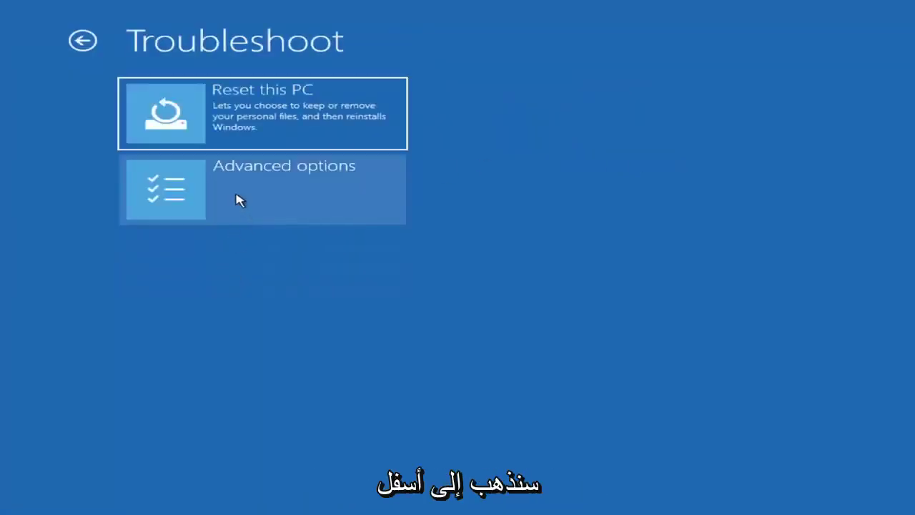
{"action": "left_click", "coordinate": [239, 201]}
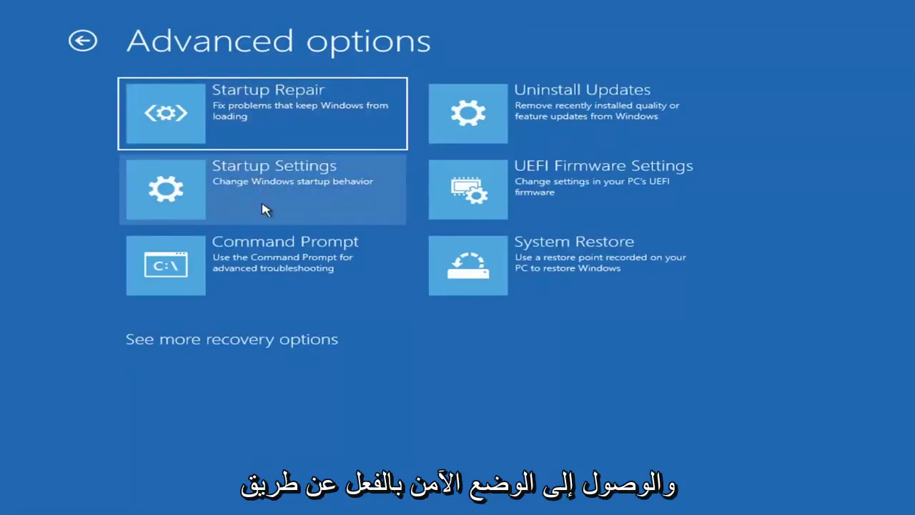
{"action": "left_click", "coordinate": [236, 189]}
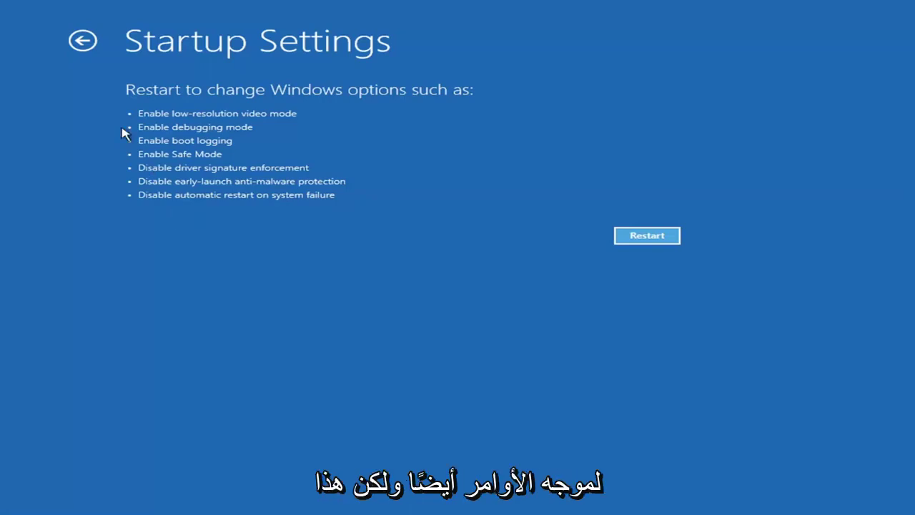
{"action": "left_click", "coordinate": [74, 41]}
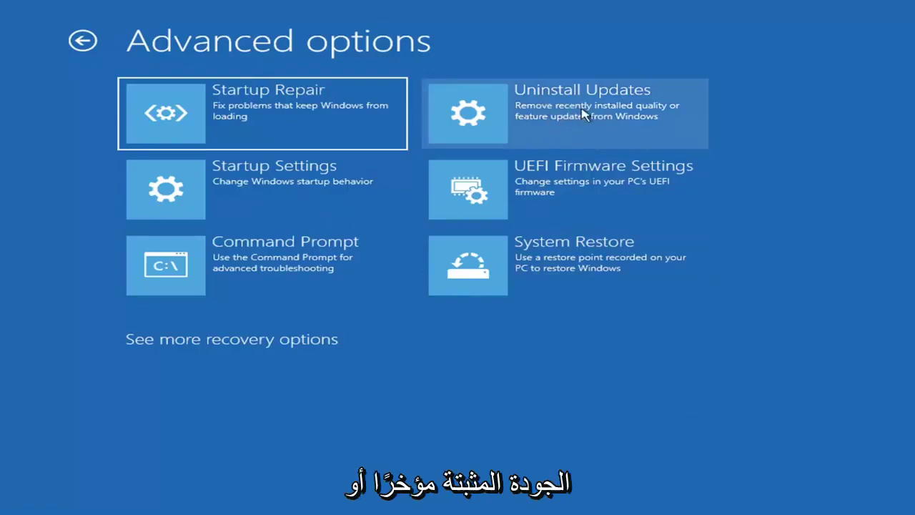
{"action": "left_click", "coordinate": [534, 117]}
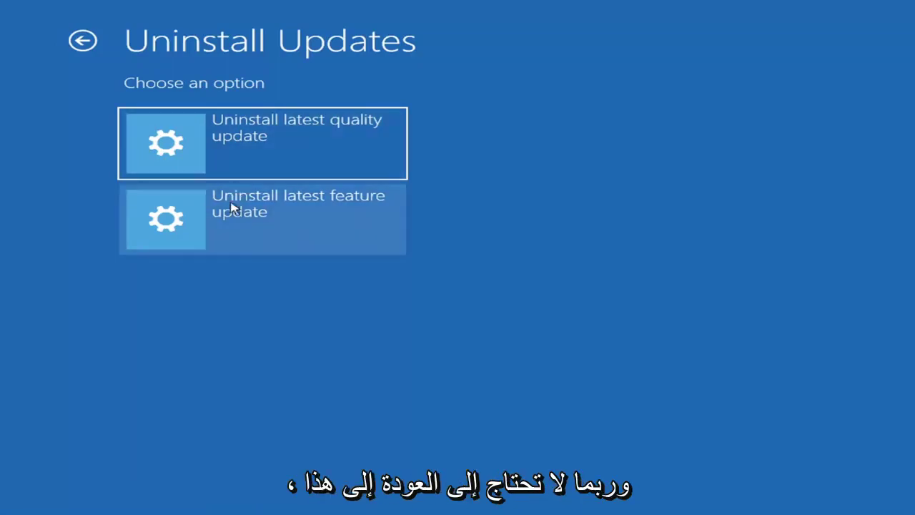
{"action": "left_click", "coordinate": [90, 40]}
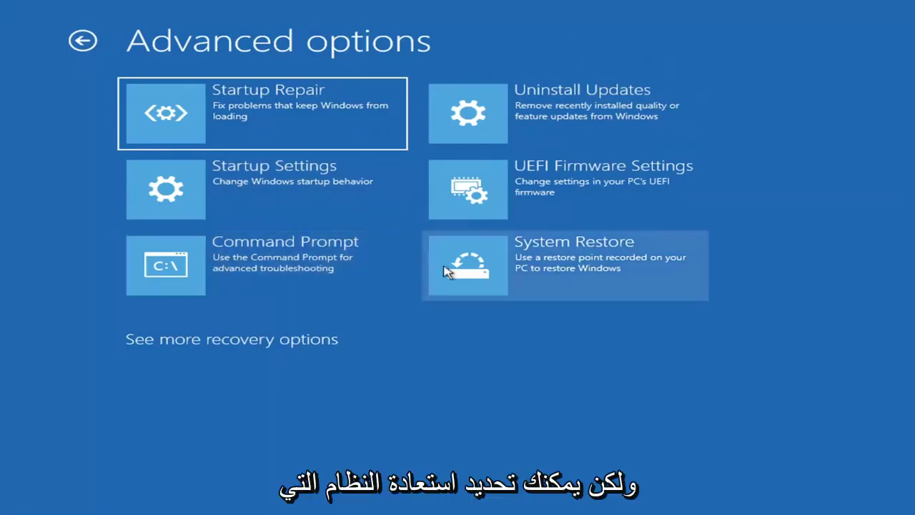
Restore the system to the "Before Updates" restore point of 7/9/2021 12:37:05 PM, restarting the computer to finish.
{"action": "left_click", "coordinate": [593, 279]}
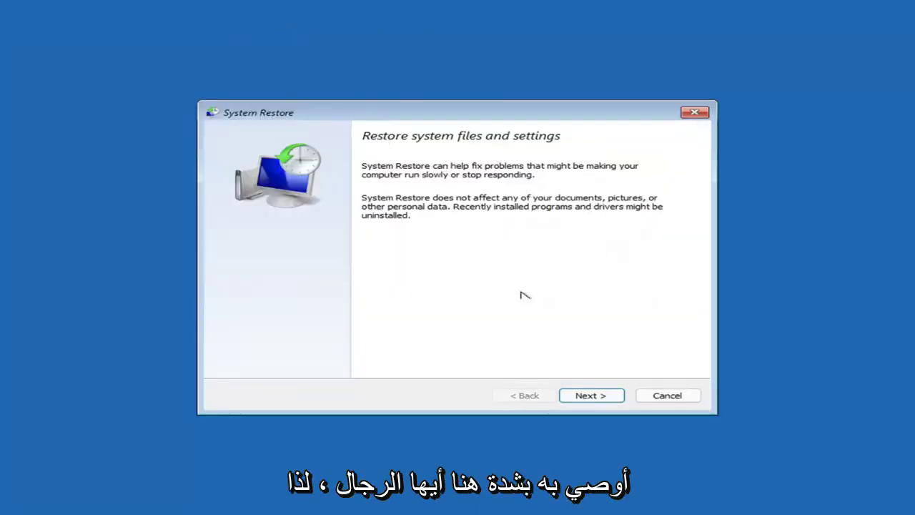
{"action": "left_click", "coordinate": [584, 395]}
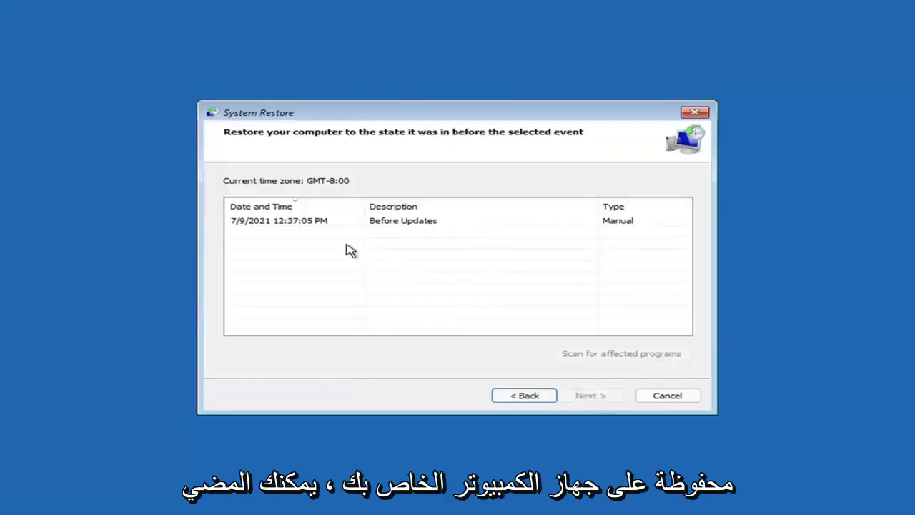
{"action": "left_click", "coordinate": [286, 226]}
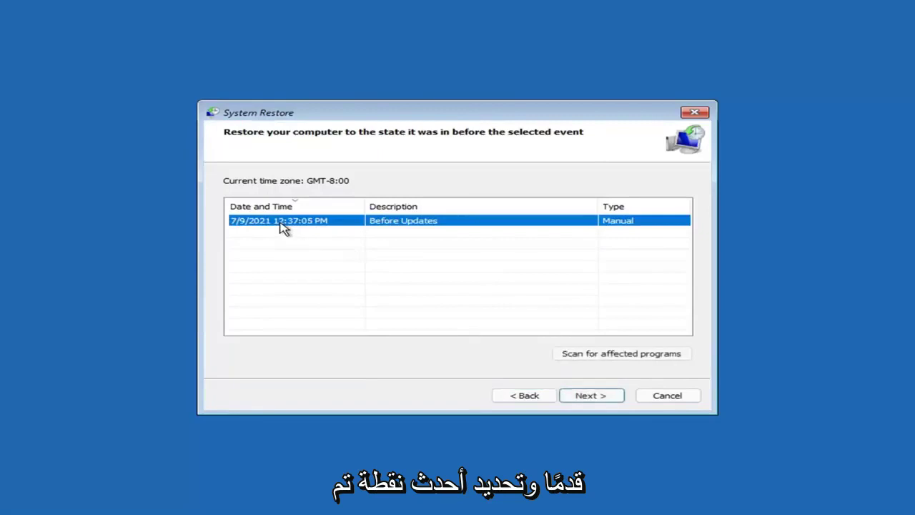
{"action": "left_click", "coordinate": [602, 400]}
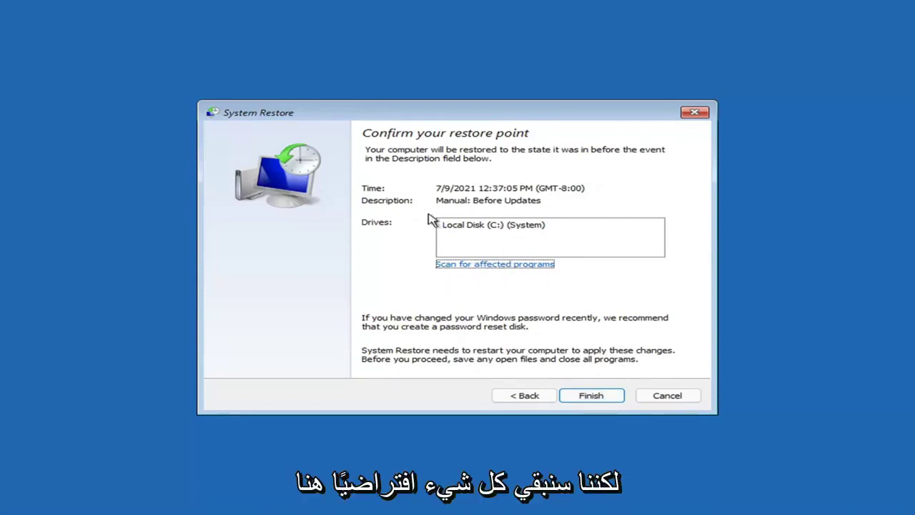
{"action": "left_click", "coordinate": [592, 399]}
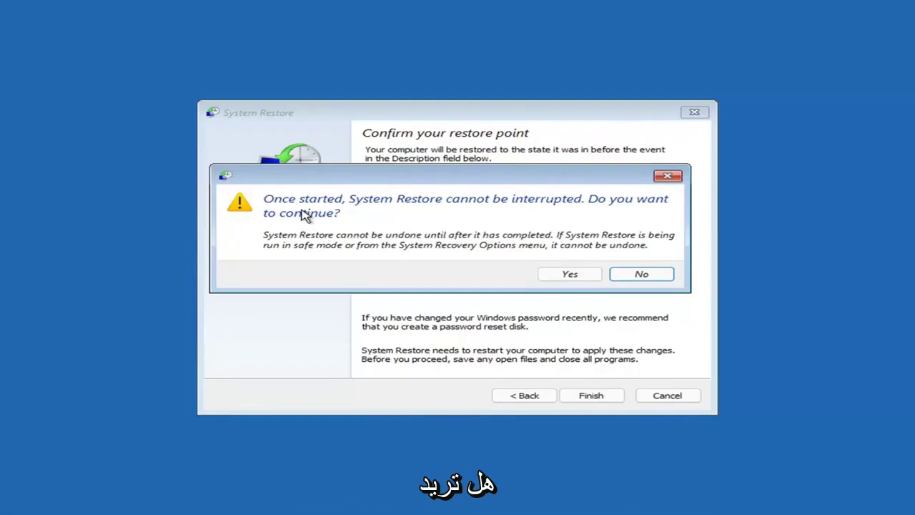
{"action": "left_click", "coordinate": [572, 278]}
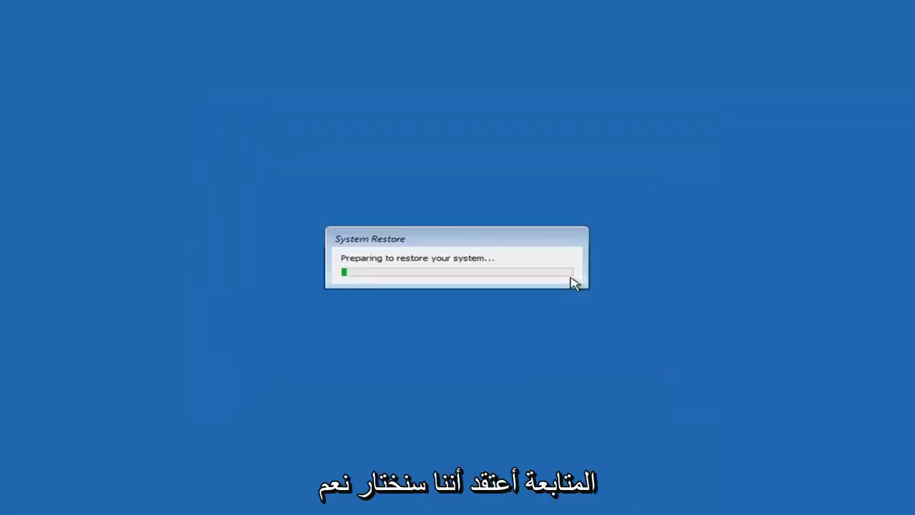
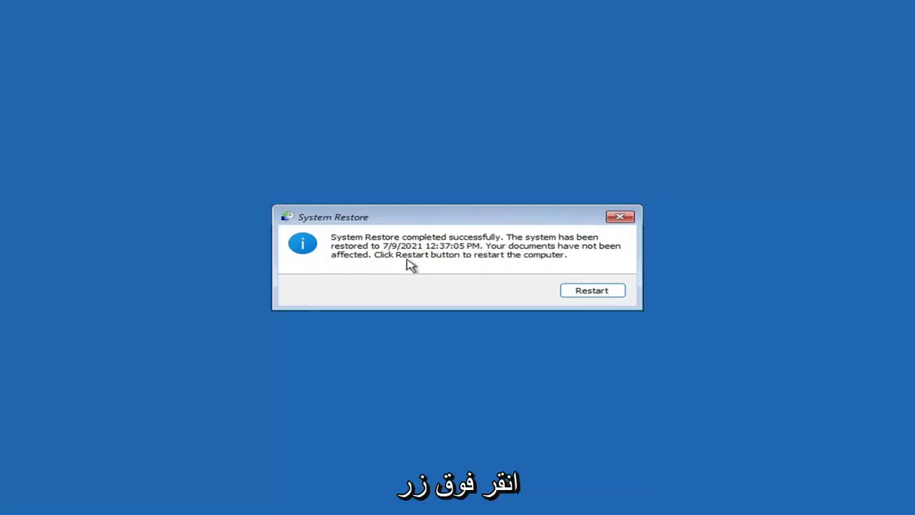
{"action": "left_click", "coordinate": [587, 293]}
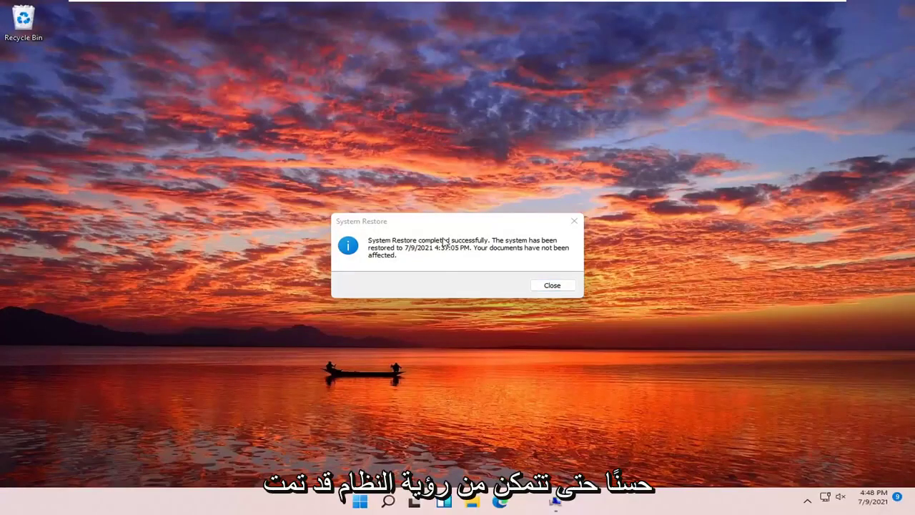
{"action": "left_click", "coordinate": [575, 222]}
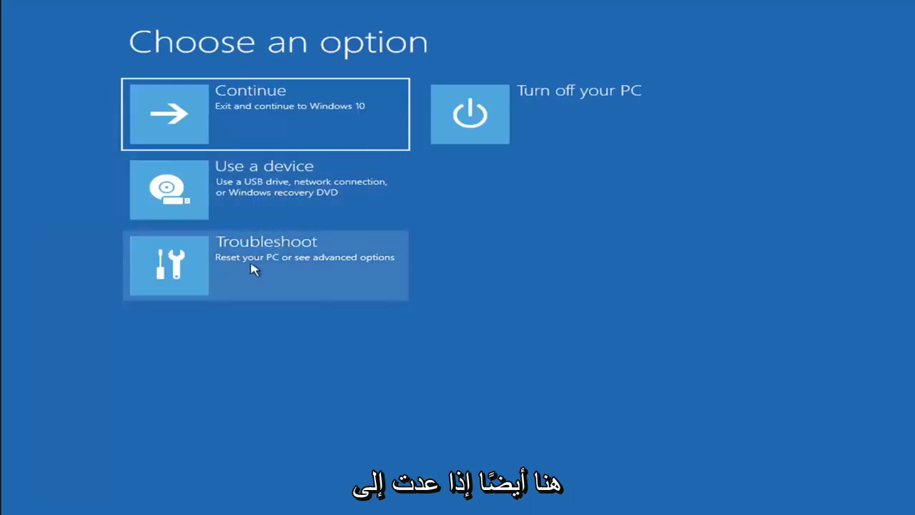
Review the Reset this PC choices in the troubleshooting options and return to the main recovery options.
{"action": "left_click", "coordinate": [267, 270]}
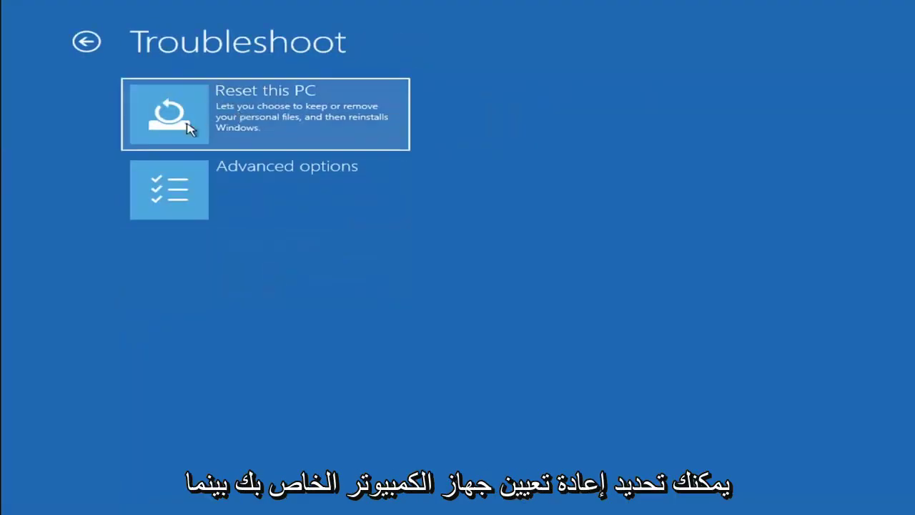
{"action": "left_click", "coordinate": [301, 131]}
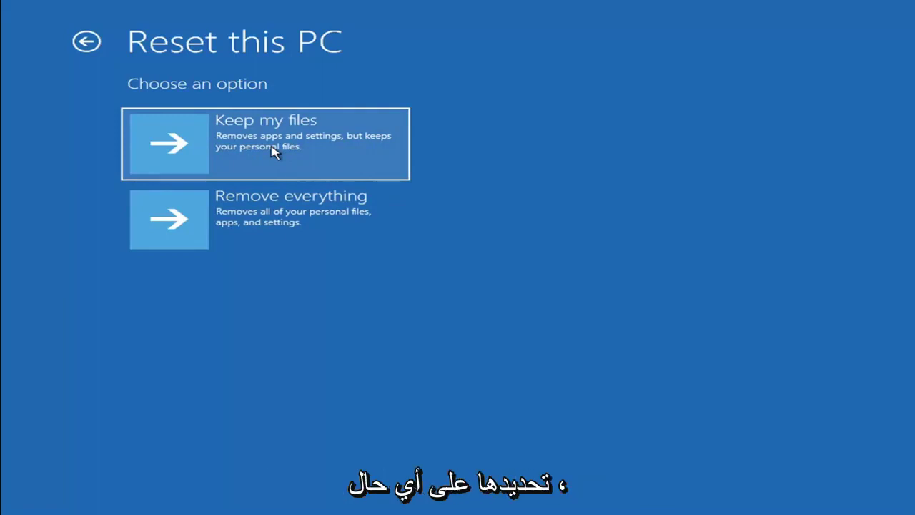
{"action": "left_click", "coordinate": [94, 42]}
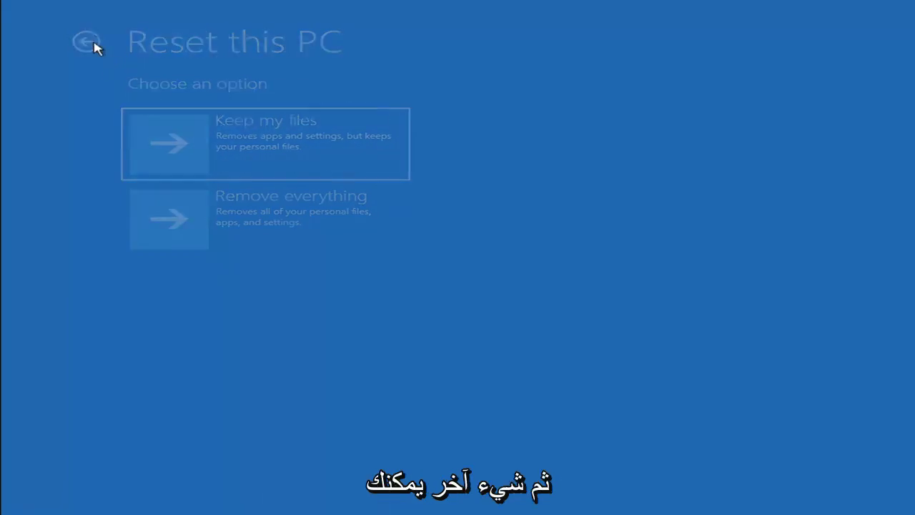
{"action": "left_click", "coordinate": [94, 42]}
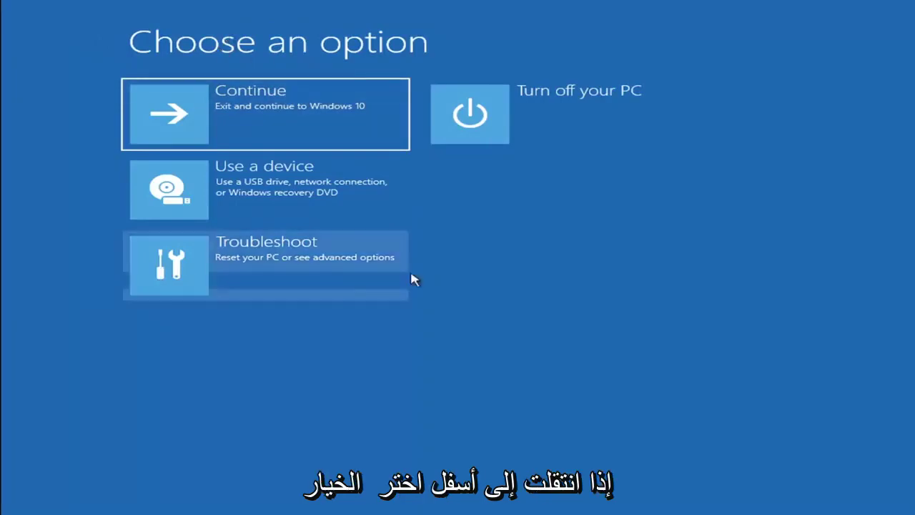
Open the recovery Command Prompt and list the contents of the C: drive with dir.
{"action": "left_click", "coordinate": [279, 272]}
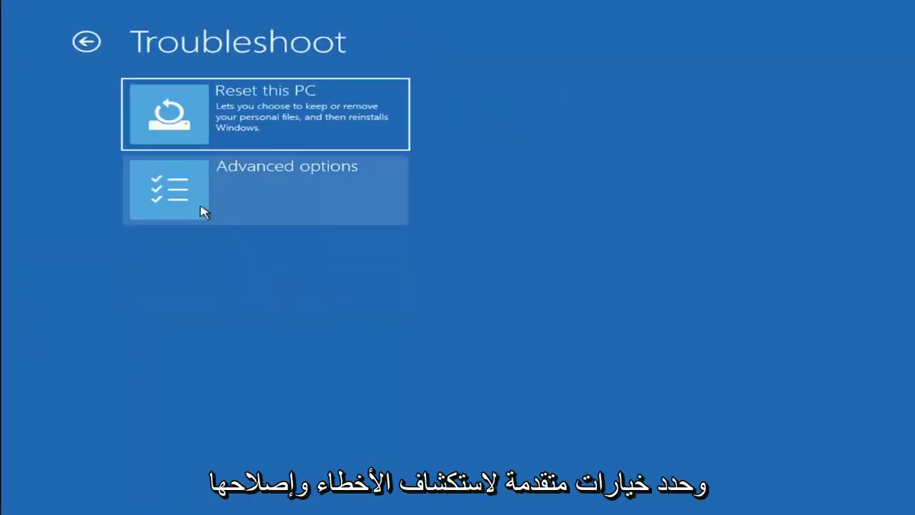
{"action": "left_click", "coordinate": [276, 198]}
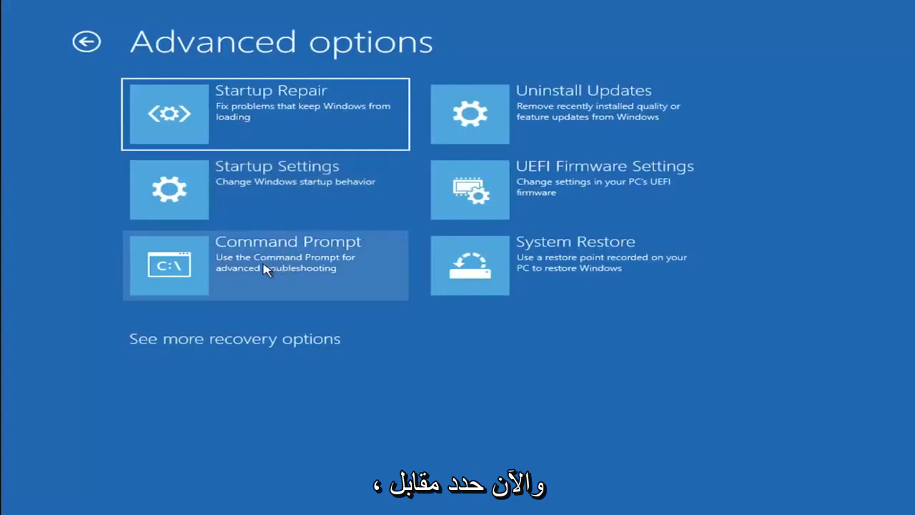
{"action": "left_click", "coordinate": [210, 268]}
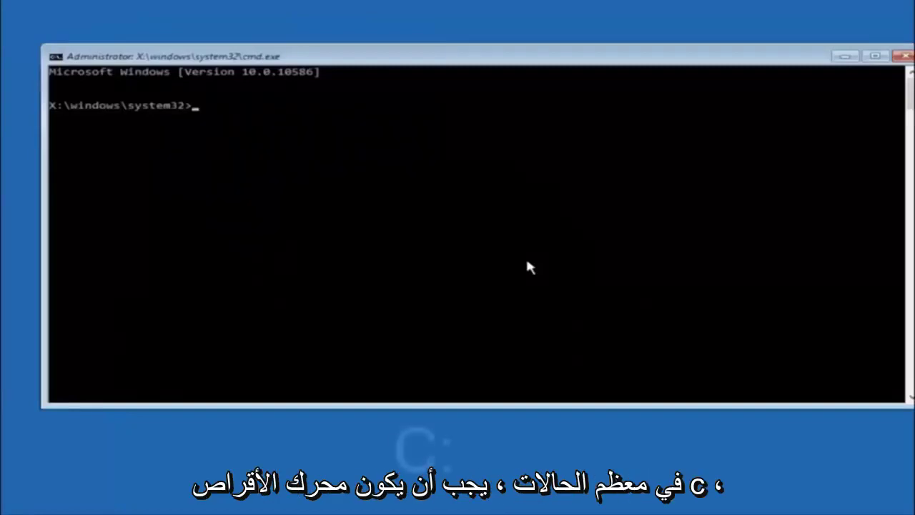
{"action": "type", "text": "c:"}
{"action": "key", "text": "Return"}
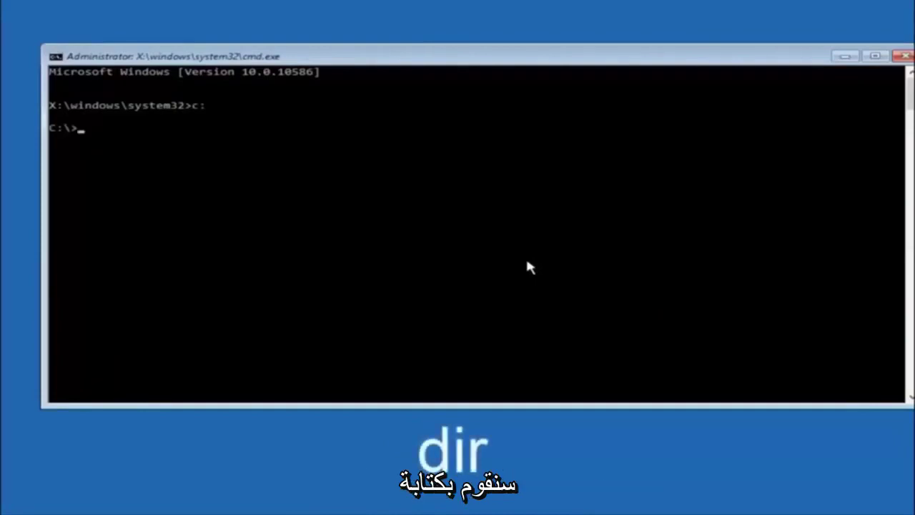
{"action": "type", "text": "dir"}
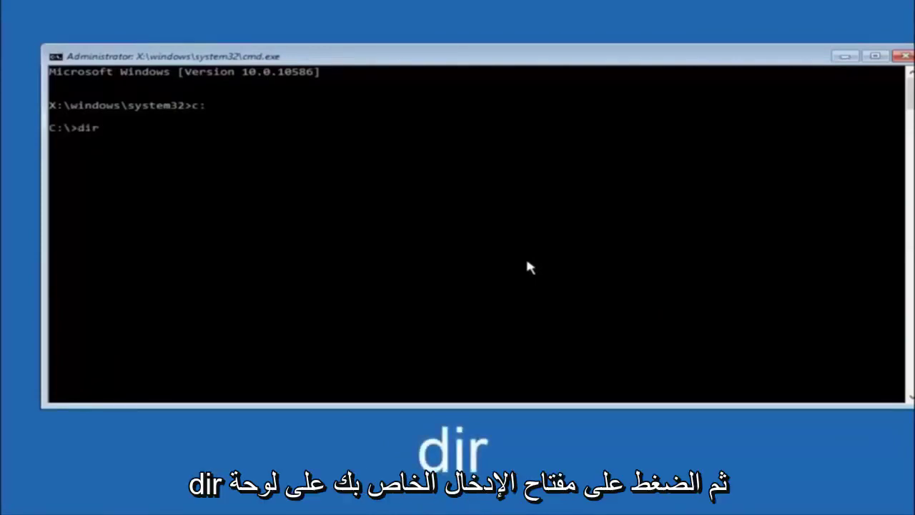
{"action": "key", "text": "Return"}
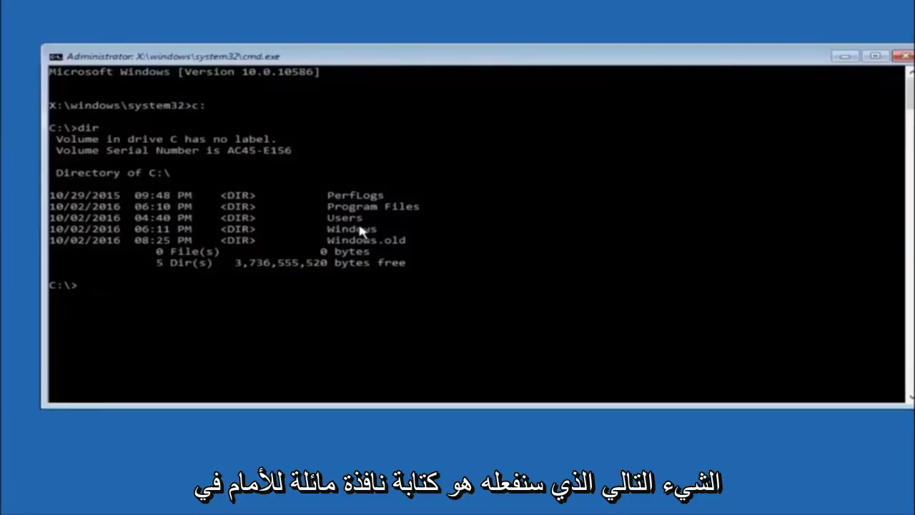
Create a backup1 folder in \windows\system32\config and copy all files of that directory into it.
{"action": "type", "text": "cd \\windows\\system32\\config"}
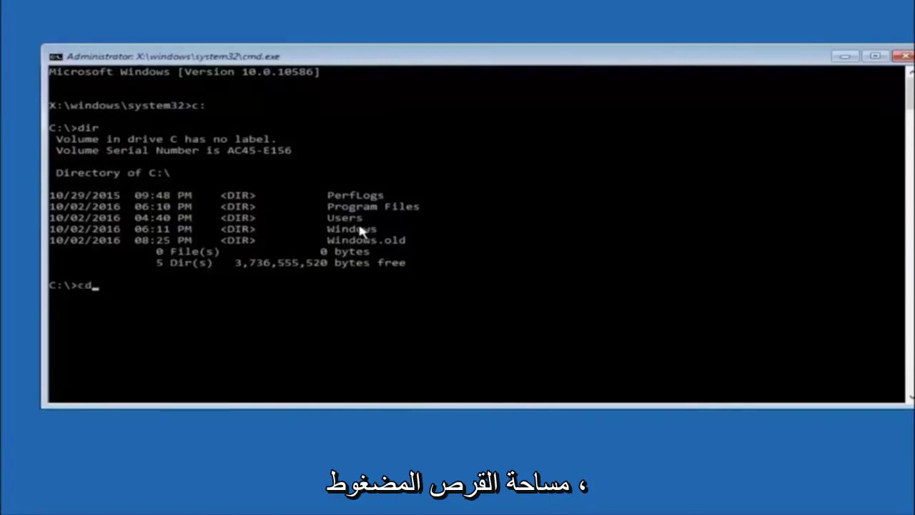
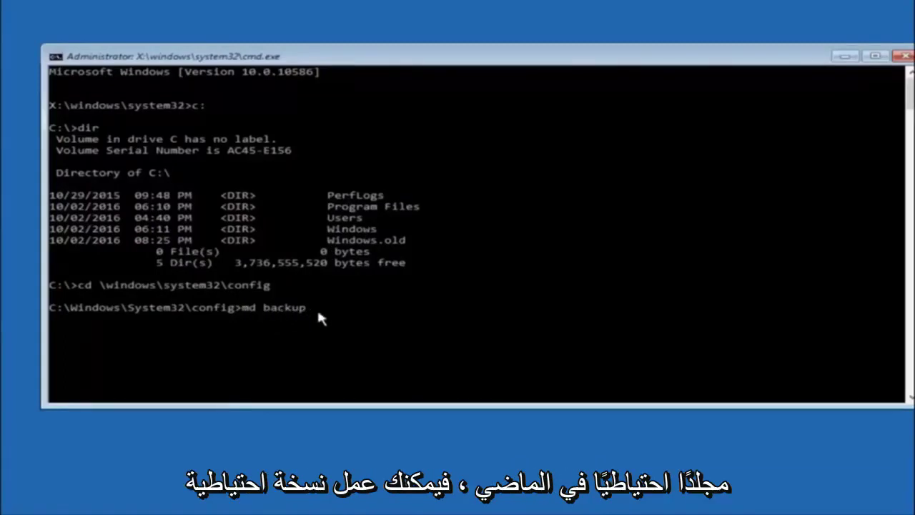
{"action": "type", "text": "1"}
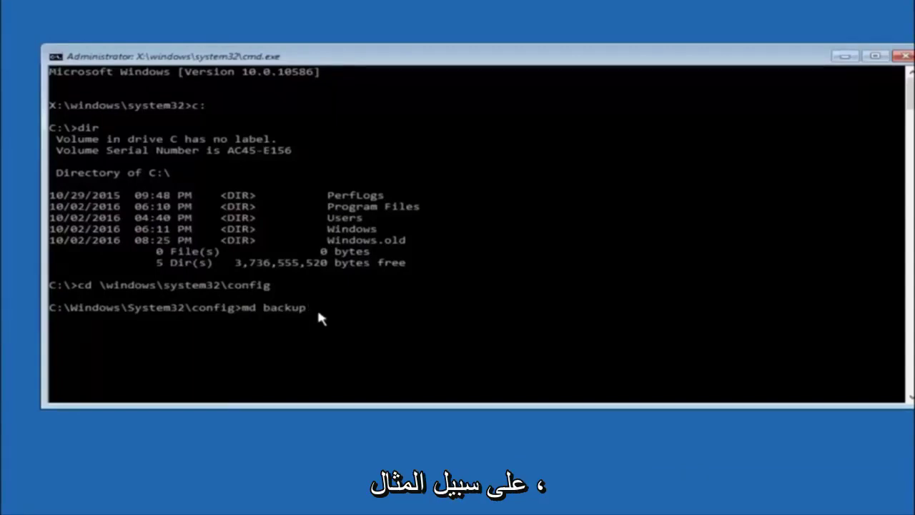
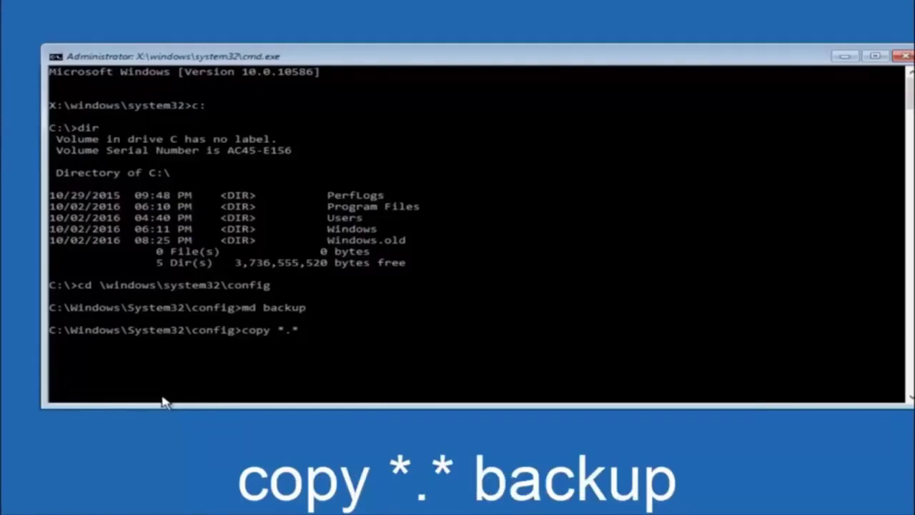
{"action": "type", "text": "backup1"}
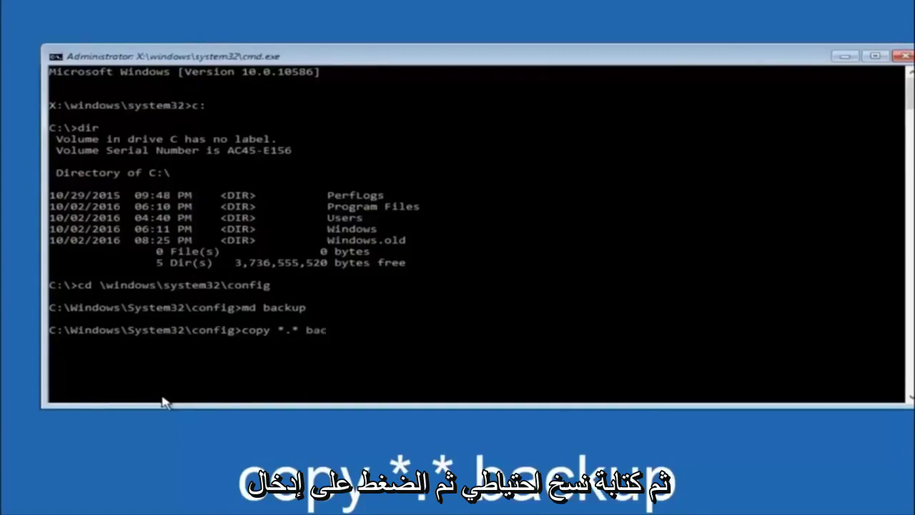
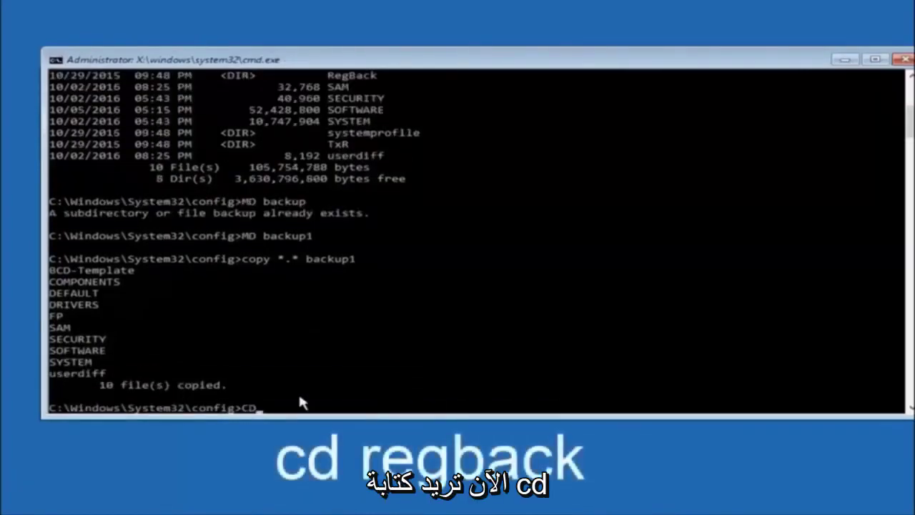
Change to the regback folder inside the config directory and list its contents with dir.
{"action": "type", "text": "regback"}
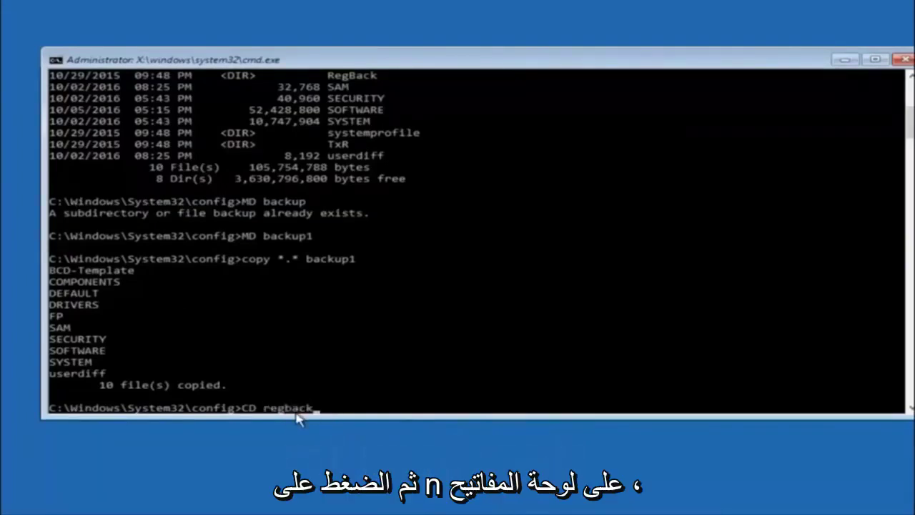
{"action": "key", "text": "Return"}
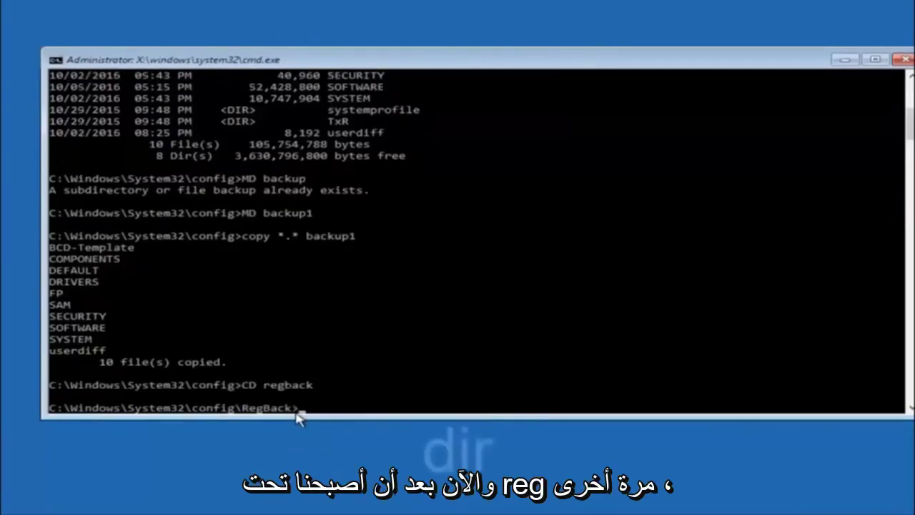
{"action": "type", "text": "di"}
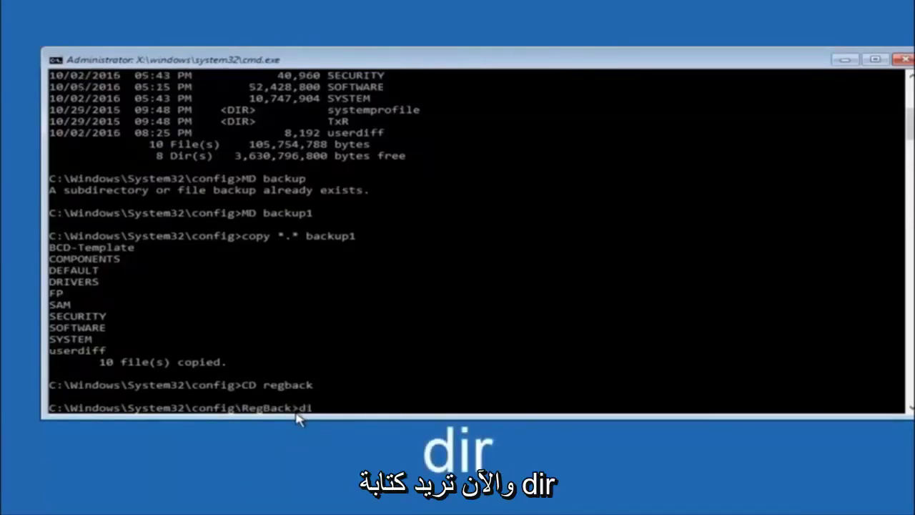
{"action": "type", "text": "r"}
{"action": "key", "text": "Return"}
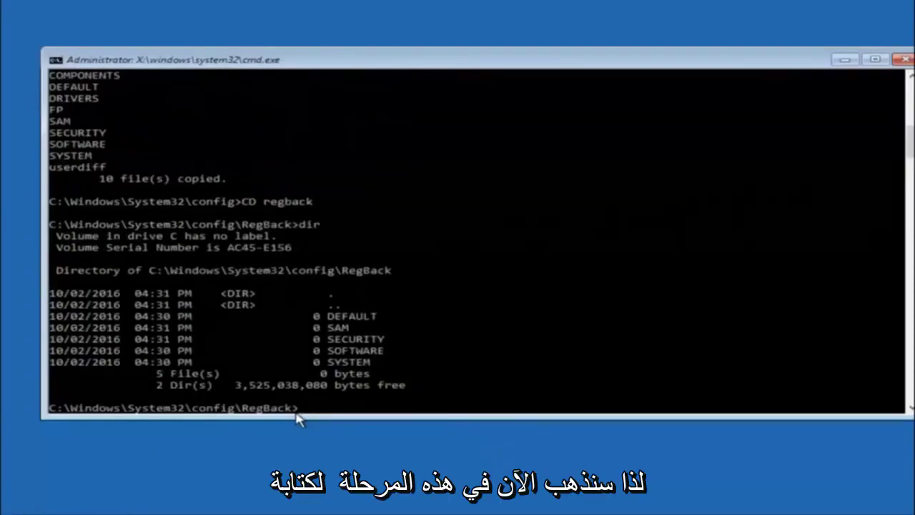
Copy all RegBack files into the parent config folder with copy *.* .., overwriting all existing files, and close the Command Prompt.
{"action": "type", "text": "copy *.* .."}
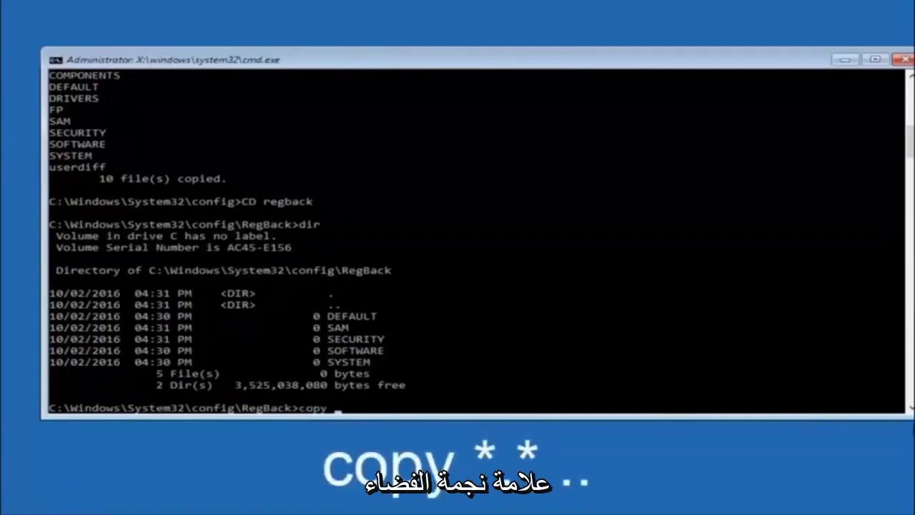
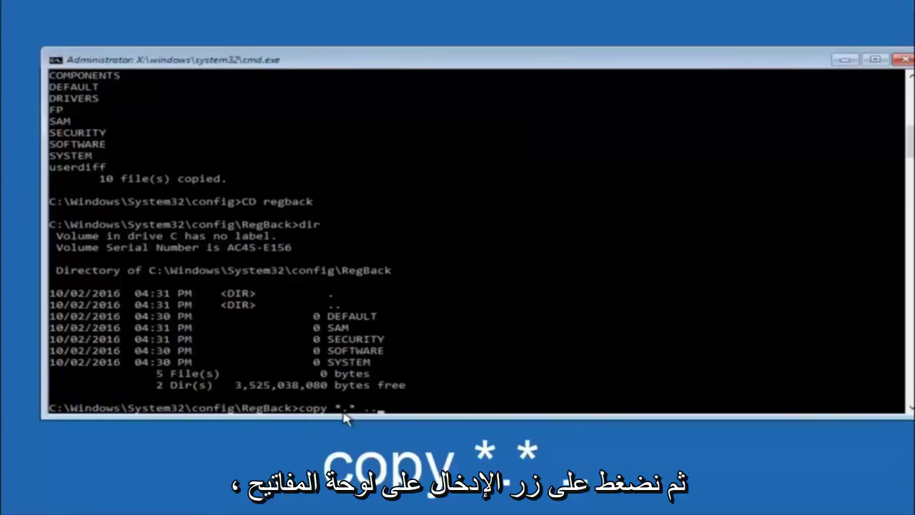
{"action": "key", "text": "Return"}
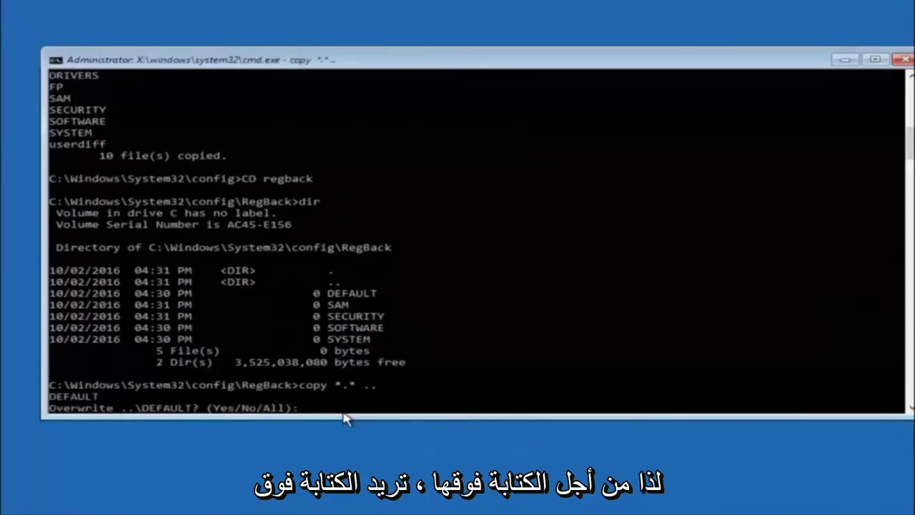
{"action": "type", "text": "A"}
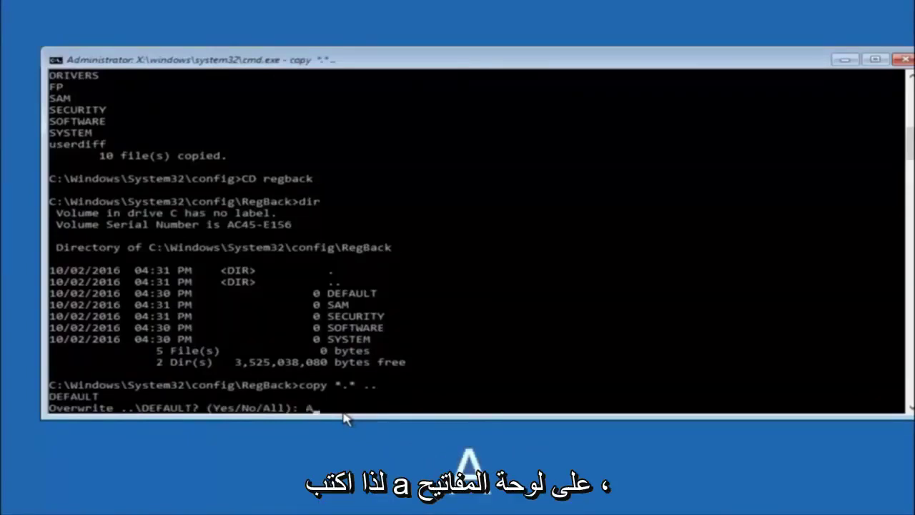
{"action": "key", "text": "Return"}
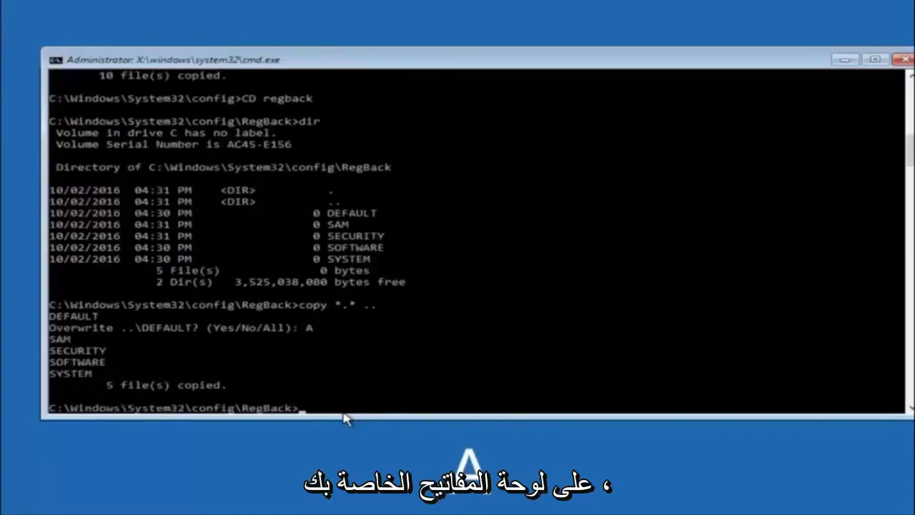
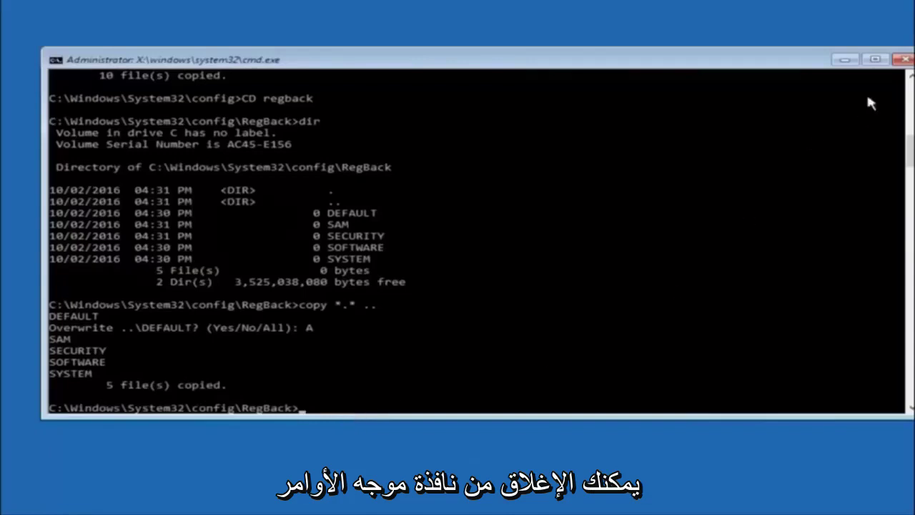
{"action": "left_click", "coordinate": [905, 60]}
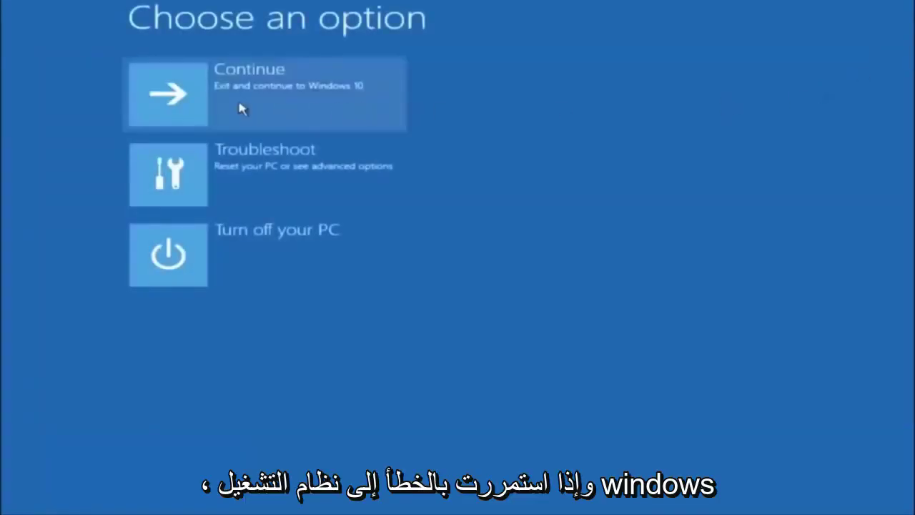